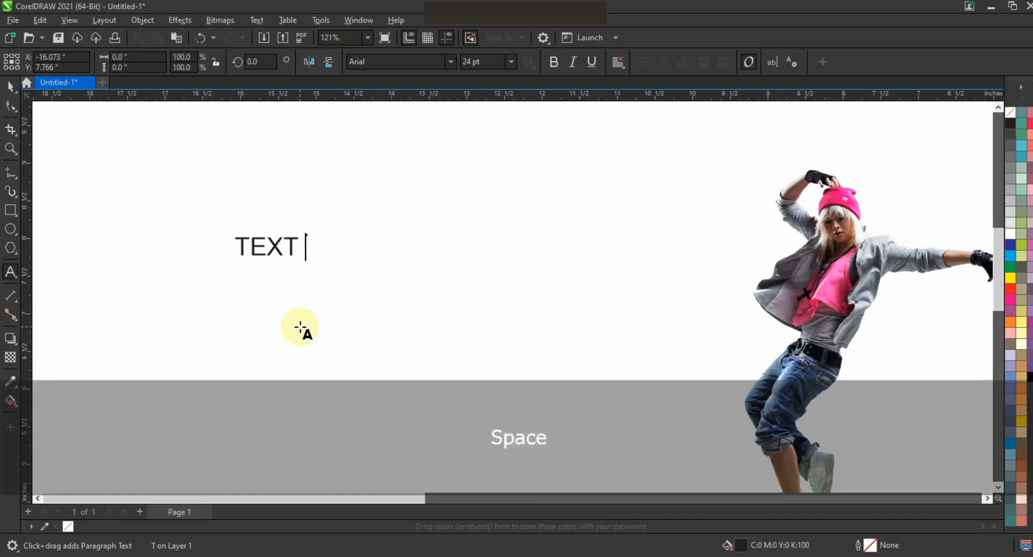
Complete the artistic text so that it reads TEXT EFFECT TUTORIAL
text(TUTORIAL)
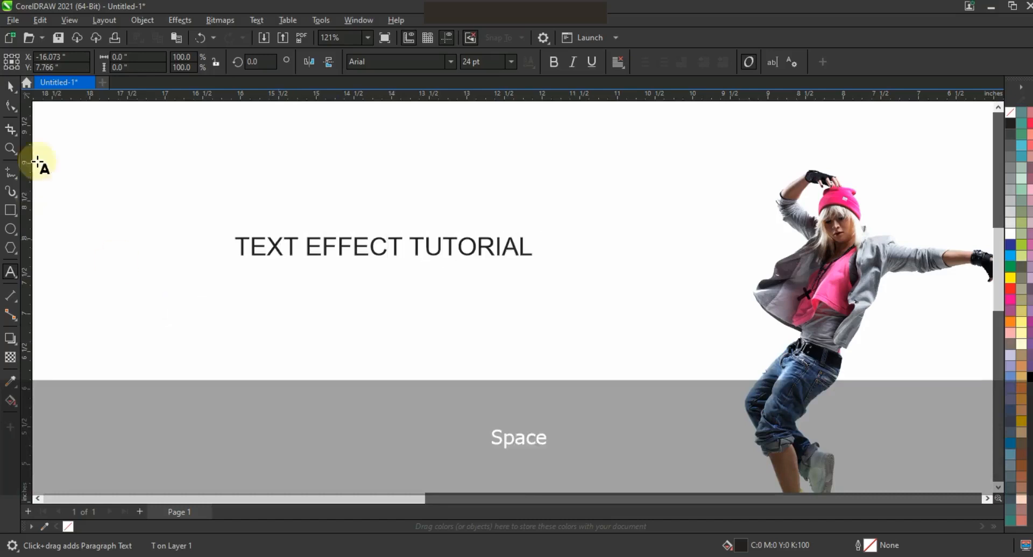
click(10, 87)
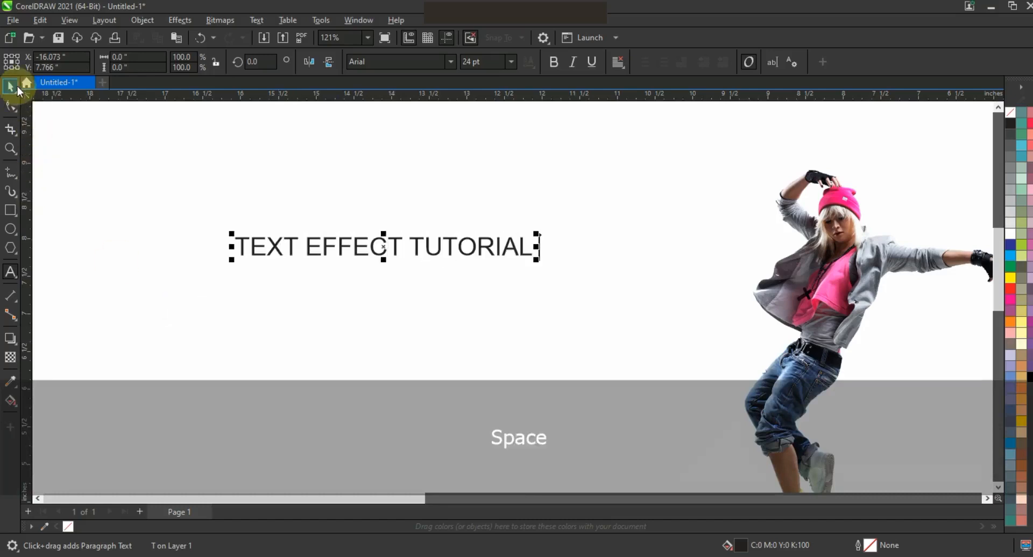
Set the text's font to Swiss921 BT and scale it up proportionally to about 35.7 pt
click(450, 61)
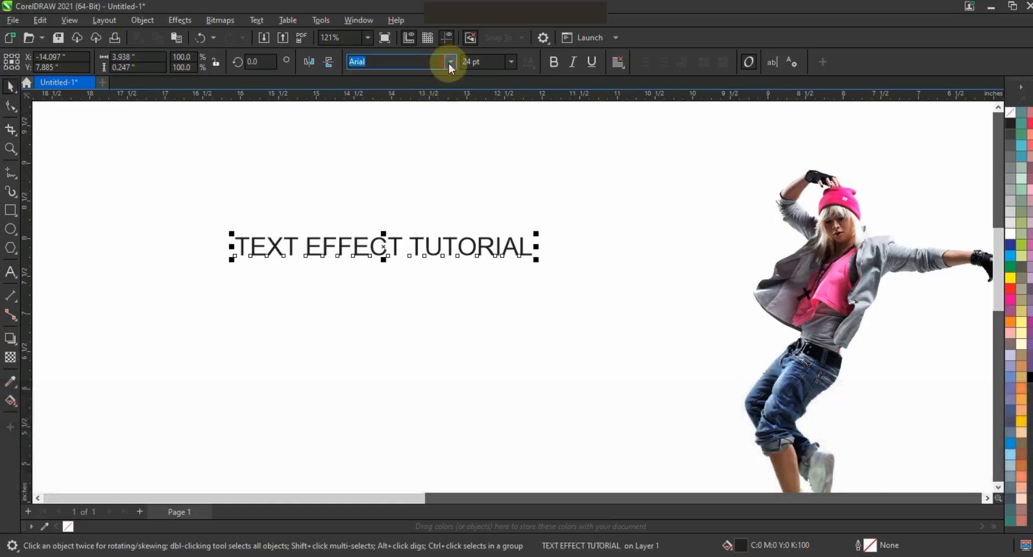
click(410, 102)
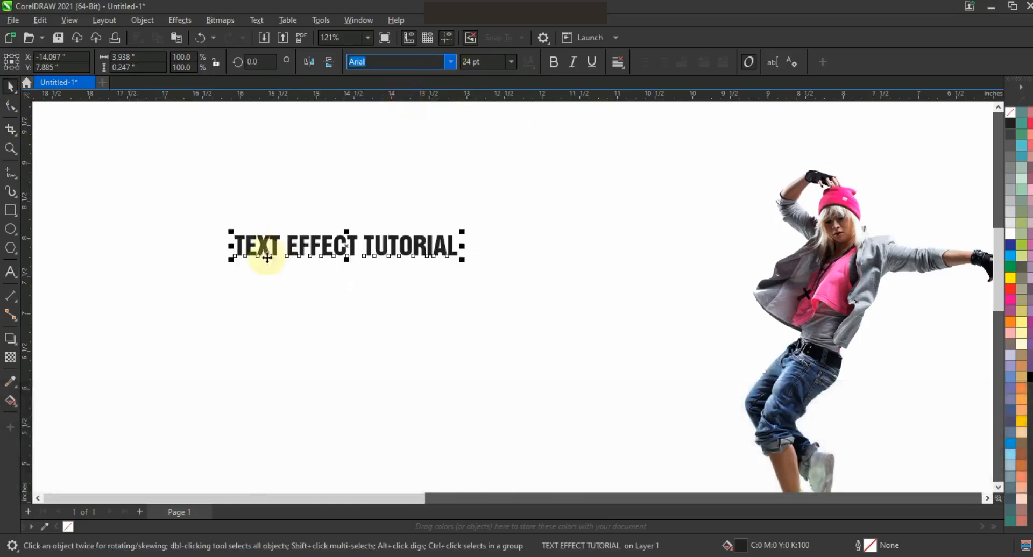
drag(198, 283, 121, 317)
Repeat the phrase TEXT EFFECT TUTORIAL once more on the same text line and move the line clear of the dancer image
click(10, 274)
key(shift+Home)
key(ctrl+c)
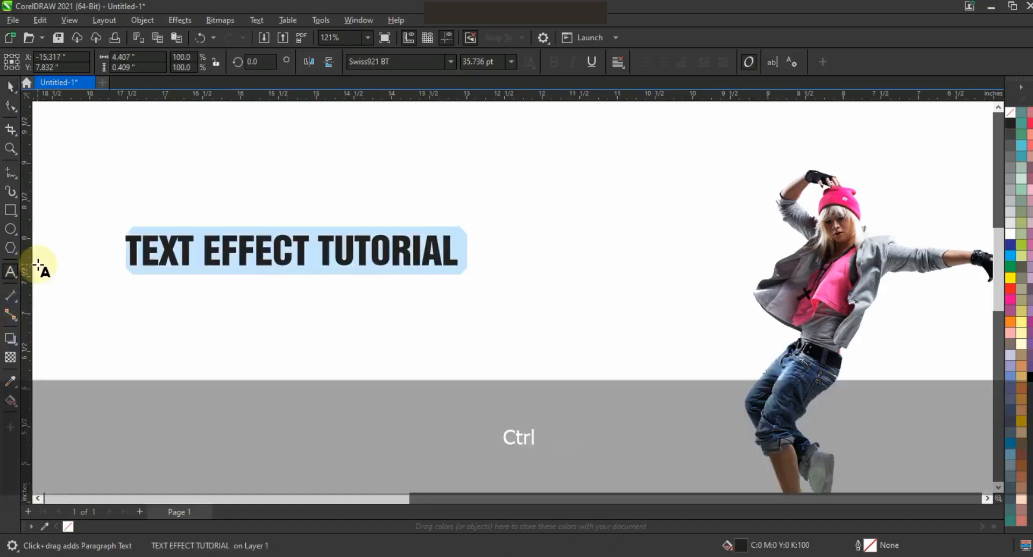
key(End)
key(ctrl+v)
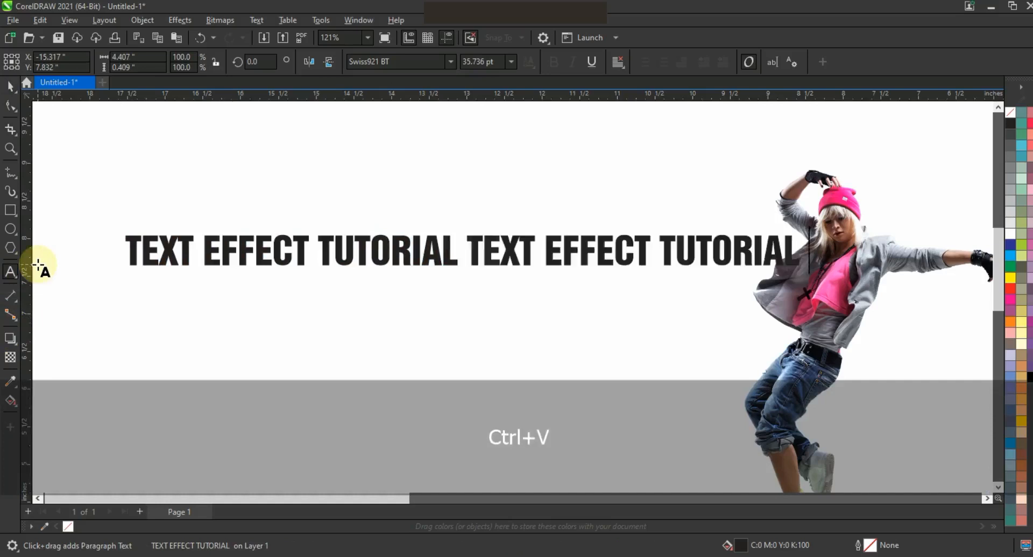
key(ctrl+space)
drag(468, 248, 355, 237)
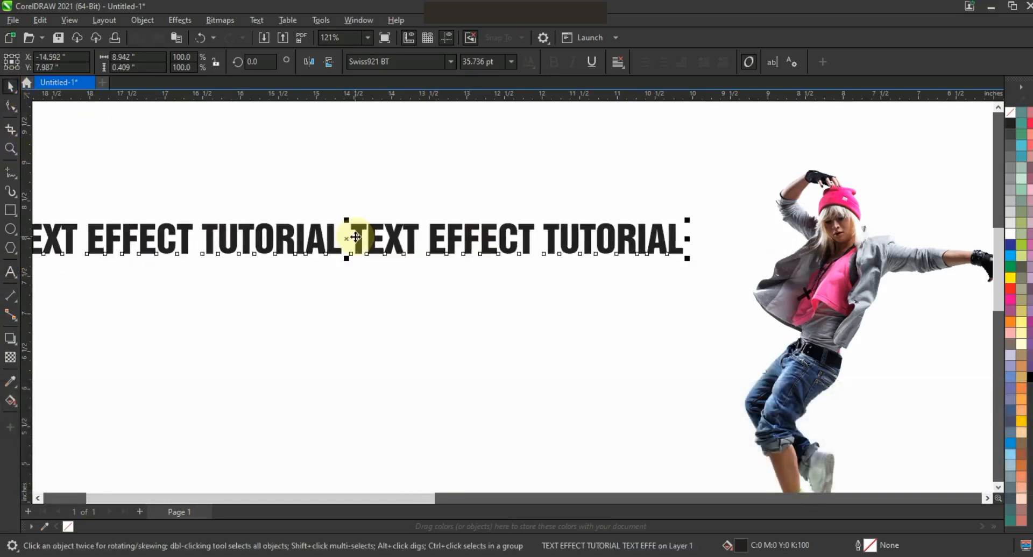
Draw a circle about 2.7 inches in diameter below the text line
key(F3)
click(10, 148)
drag(94, 176, 667, 453)
click(10, 232)
drag(416, 291, 459, 364)
click(10, 86)
drag(473, 224, 483, 222)
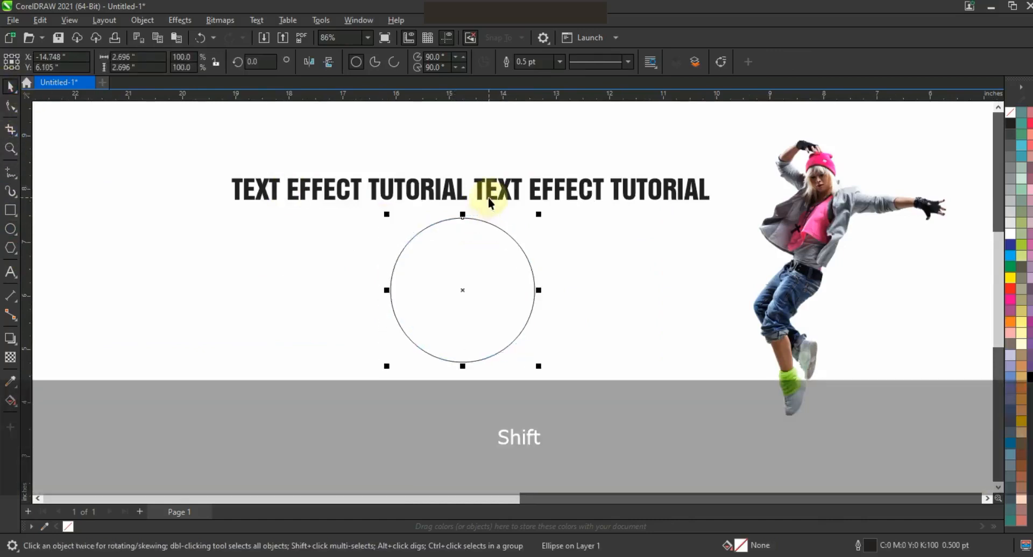
Fit the text line to the circle as its path
shift+click(489, 198)
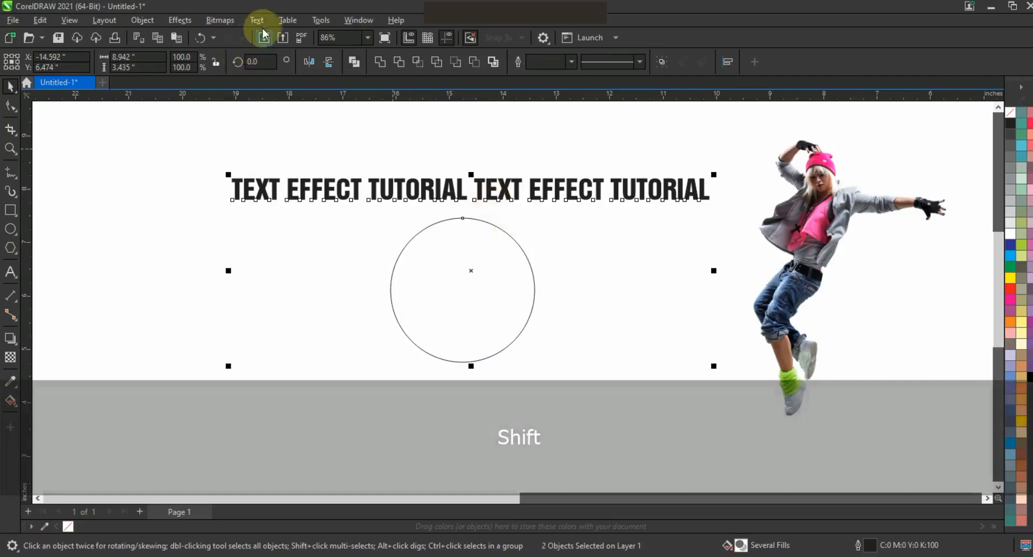
click(256, 20)
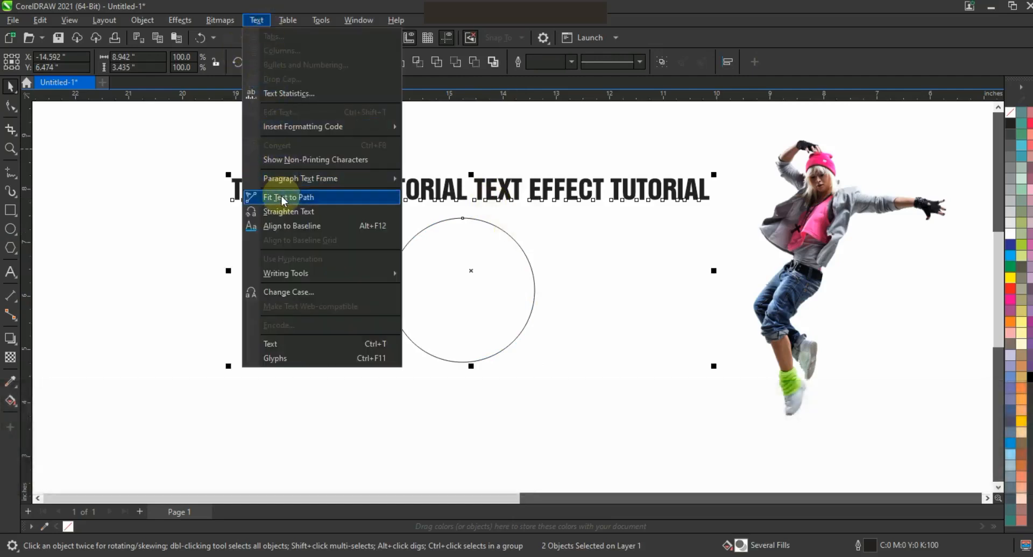
click(282, 199)
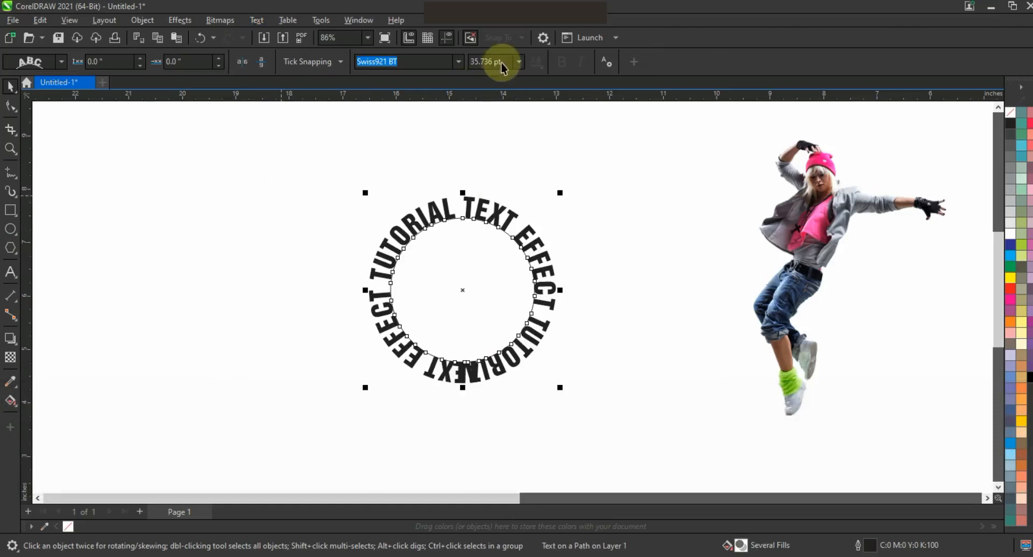
Set the font size of the text on the circle to 33 pt so both phrases fit around it
click(506, 62)
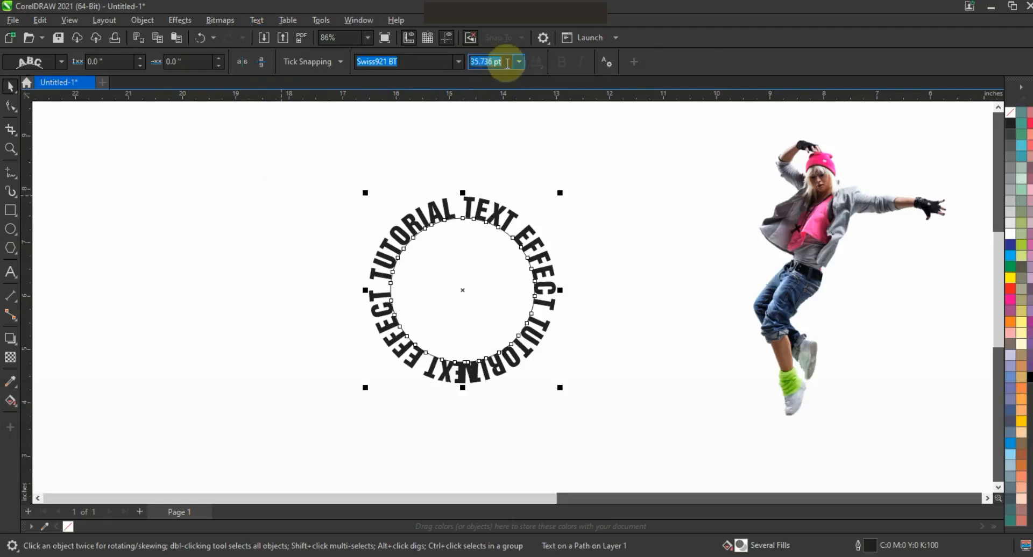
text(32)
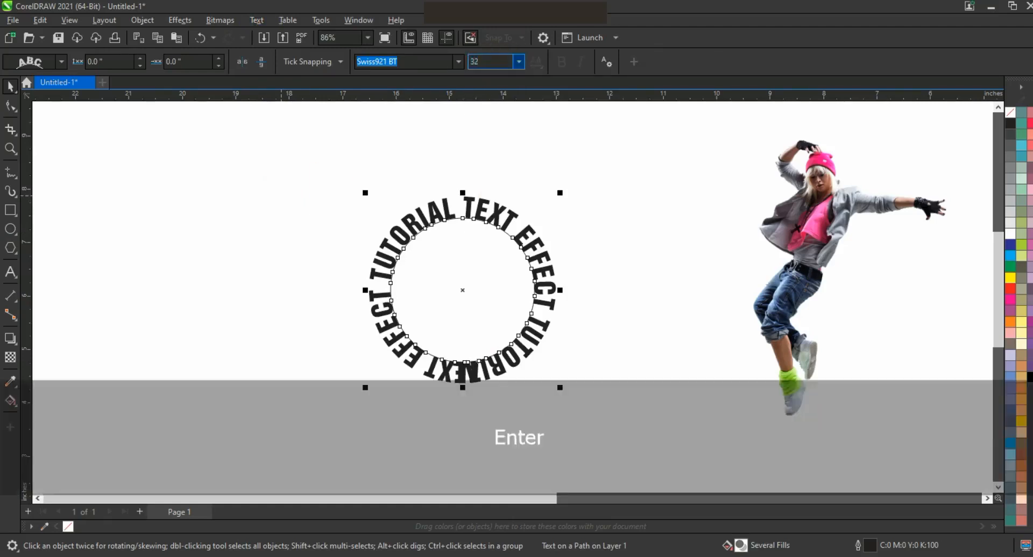
drag(507, 64, 451, 71)
text(33)
key(Return)
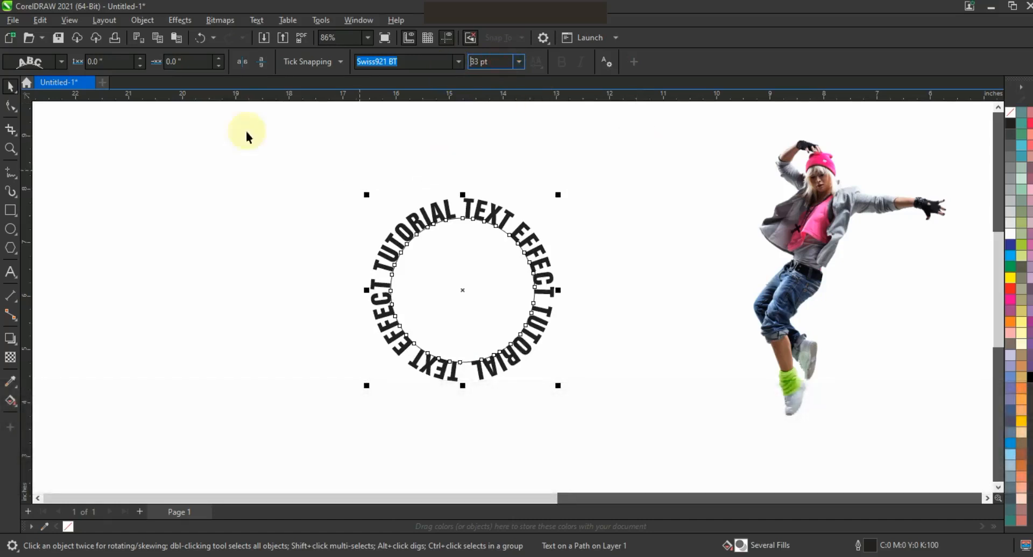
Apply the upright skewed letter orientation to the text on the circle and mirror it both horizontally and vertically
click(63, 66)
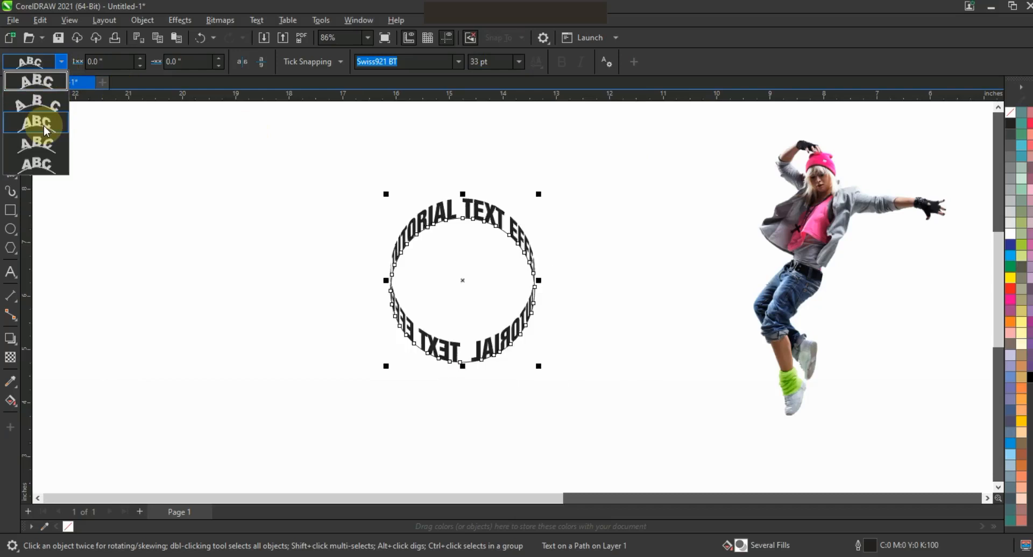
click(46, 129)
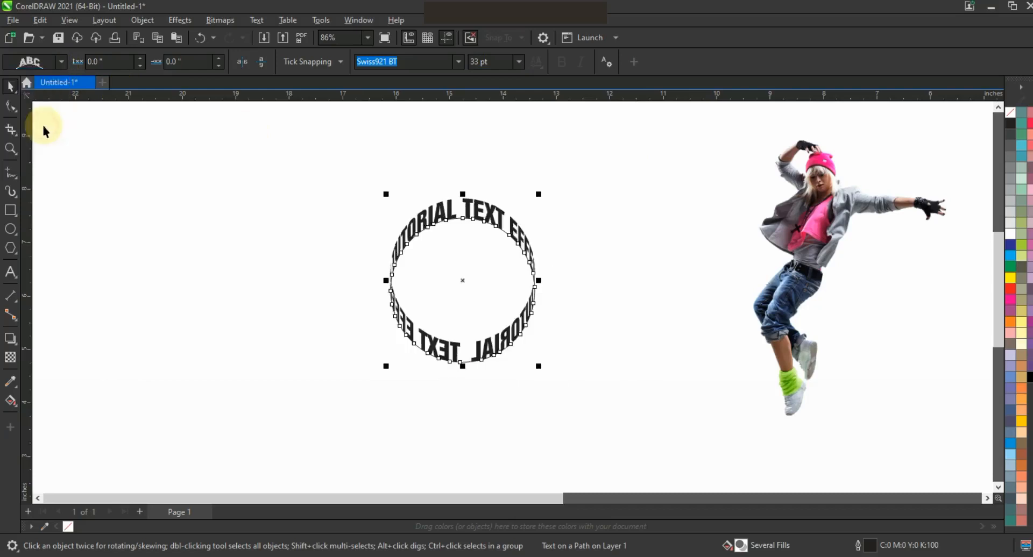
click(245, 67)
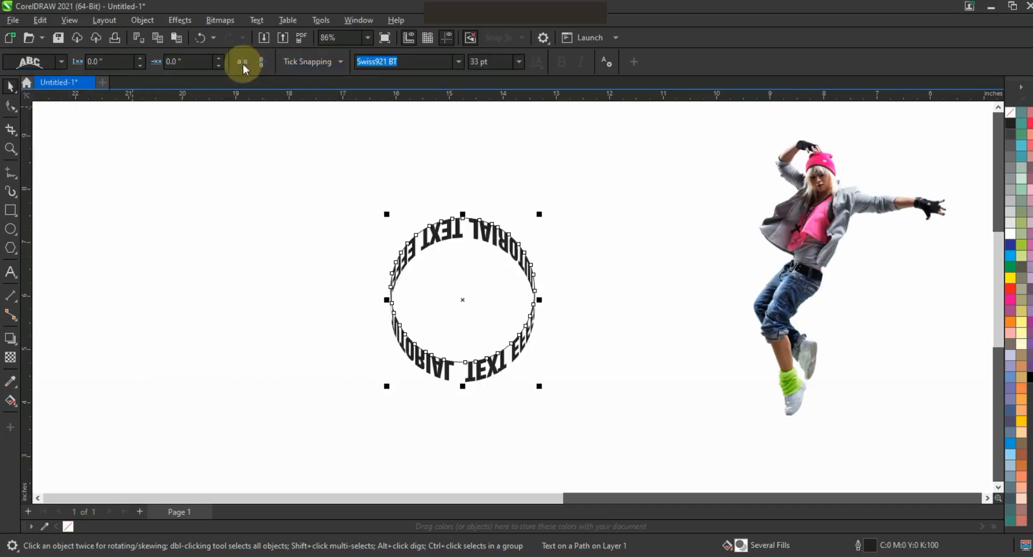
click(262, 64)
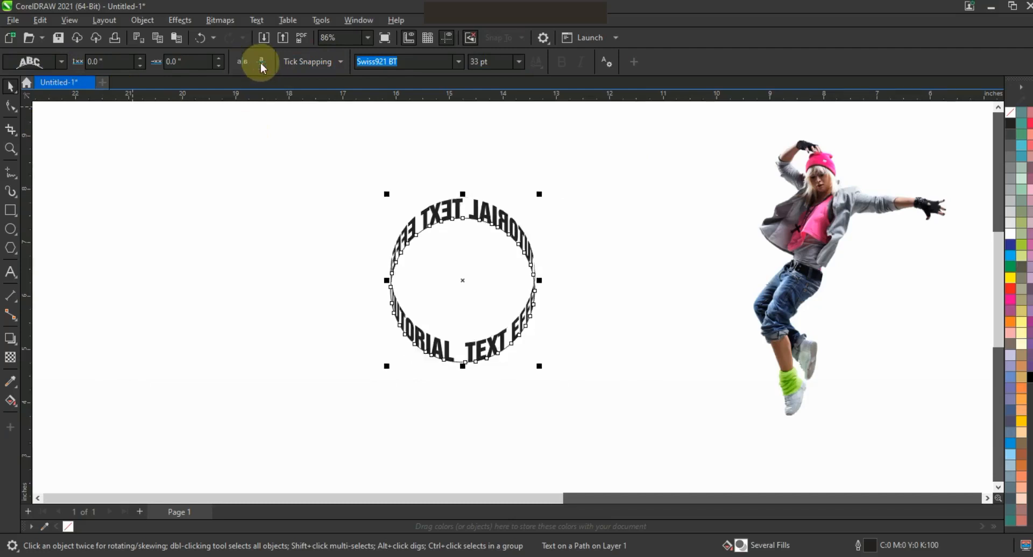
Flatten the text ring and its circle to about 2.14 inches tall, and break the text apart from the path
click(480, 344)
drag(462, 364, 469, 315)
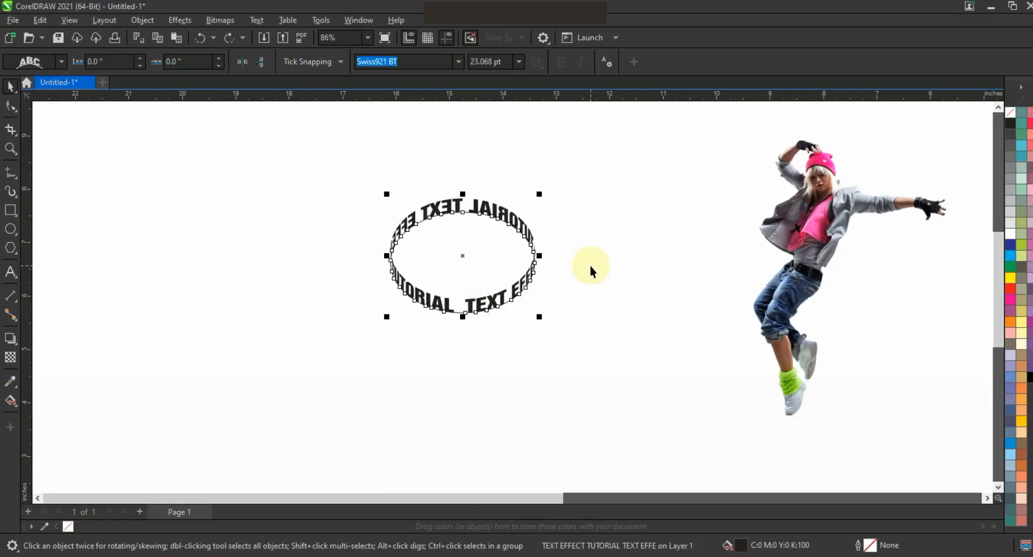
click(141, 22)
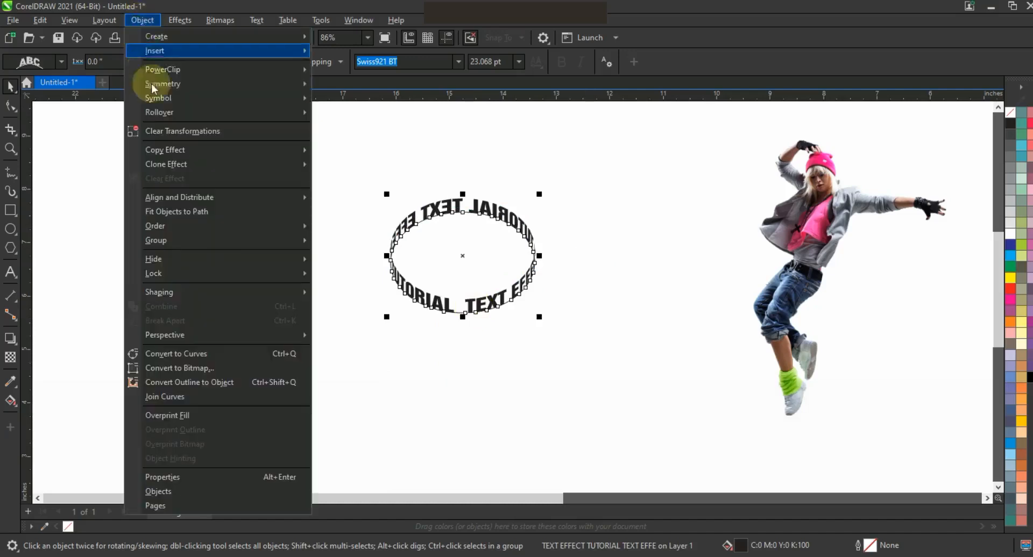
click(474, 301)
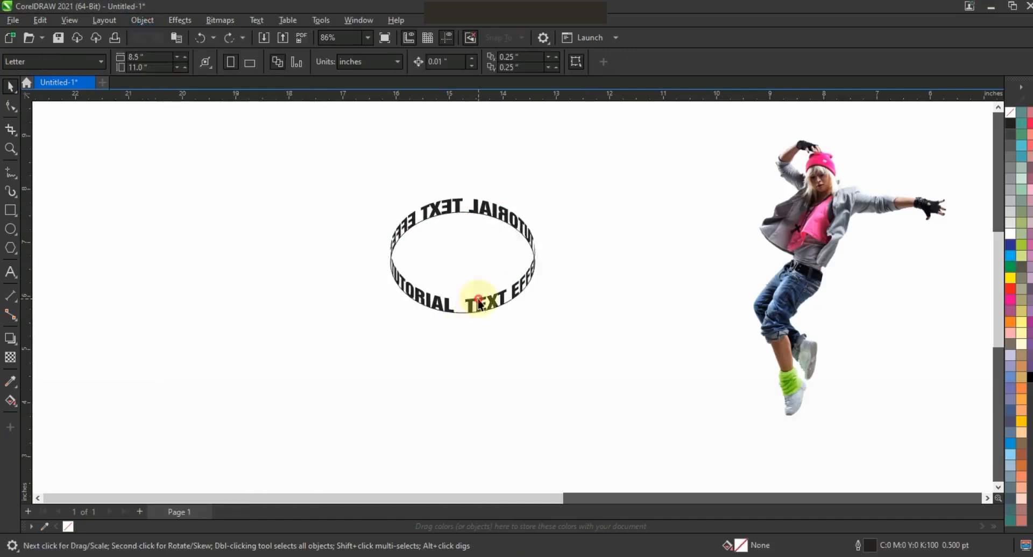
key(ctrl+k)
click(391, 368)
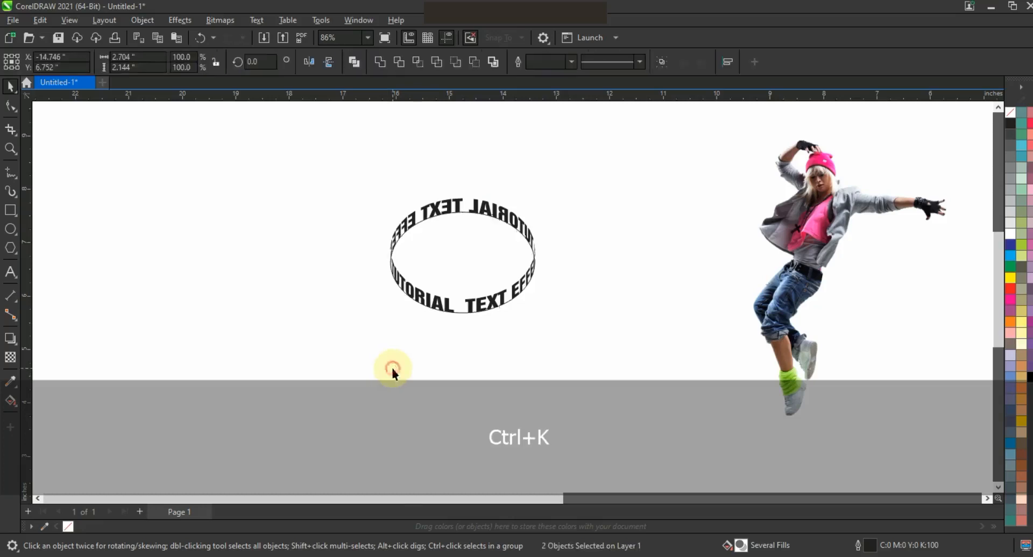
Move the ellipse path away from the text ring into the empty space at its lower left
drag(460, 314, 340, 346)
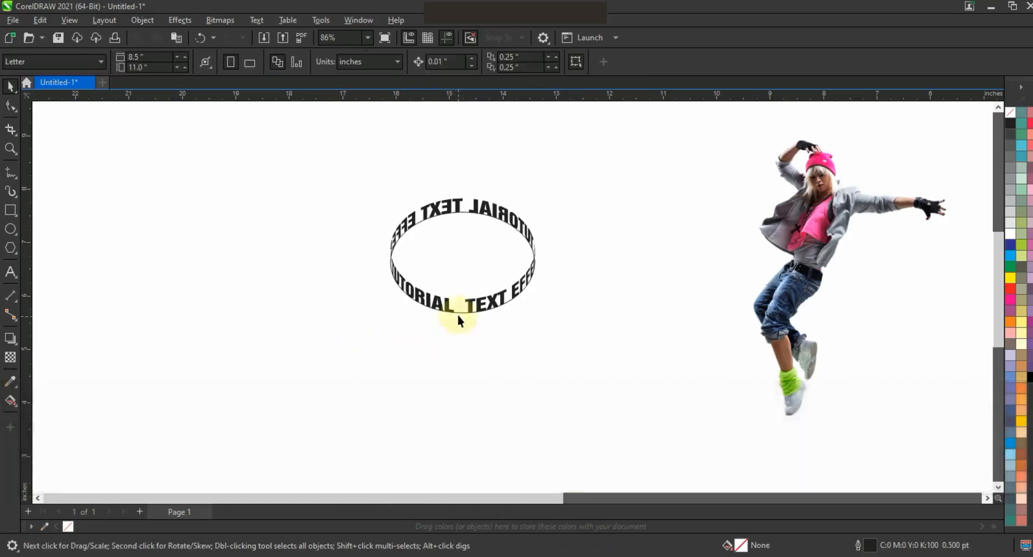
click(460, 313)
drag(445, 327, 214, 360)
Flatten the text ring vertically about its centre to about 1.46 inches tall
drag(346, 189, 551, 329)
key(shift+F2)
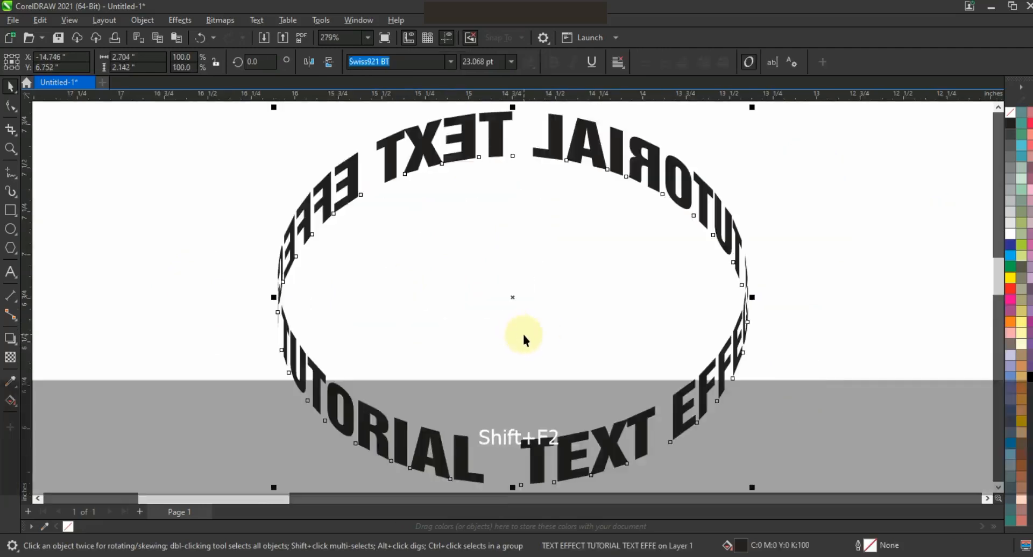
key(F3)
shift+click(520, 400)
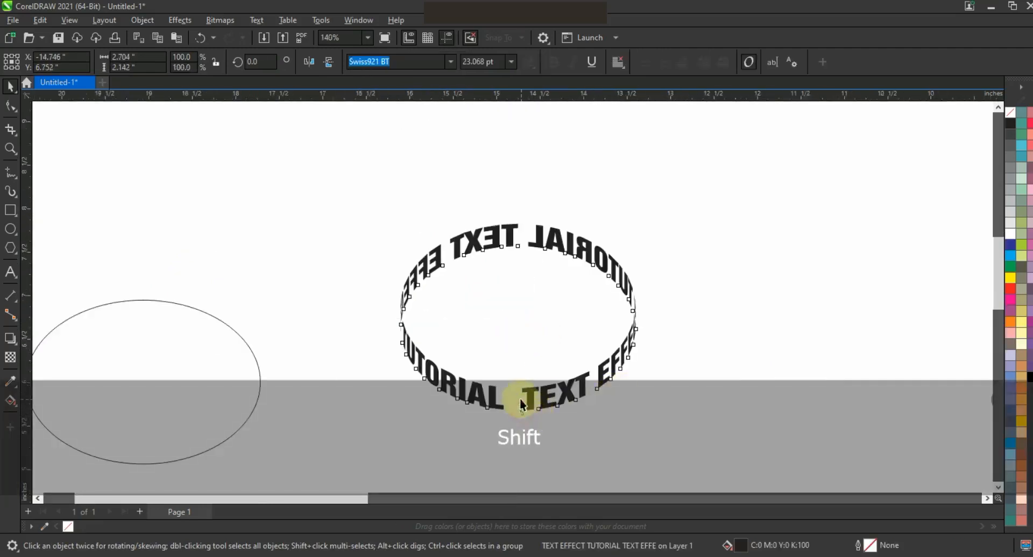
shift+click(541, 402)
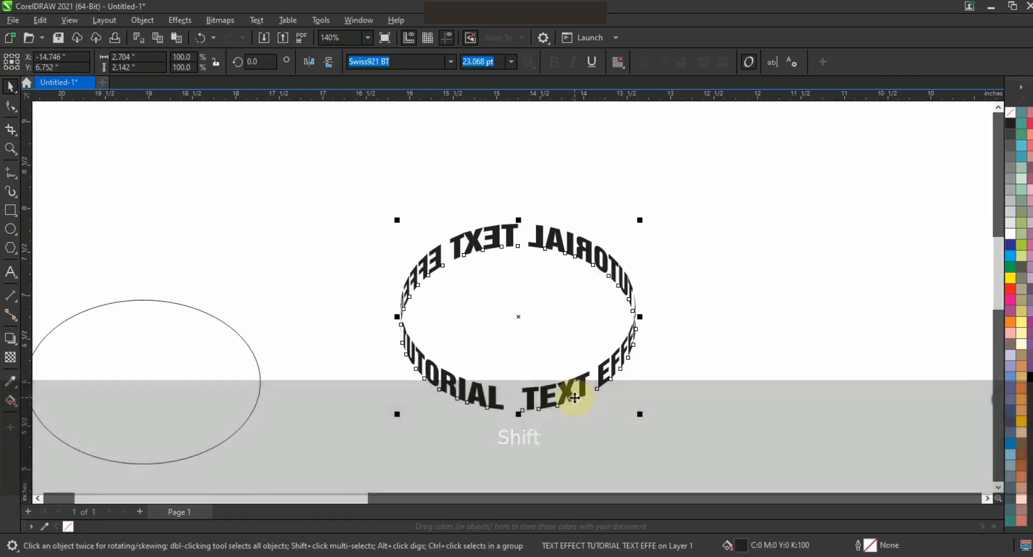
click(567, 405)
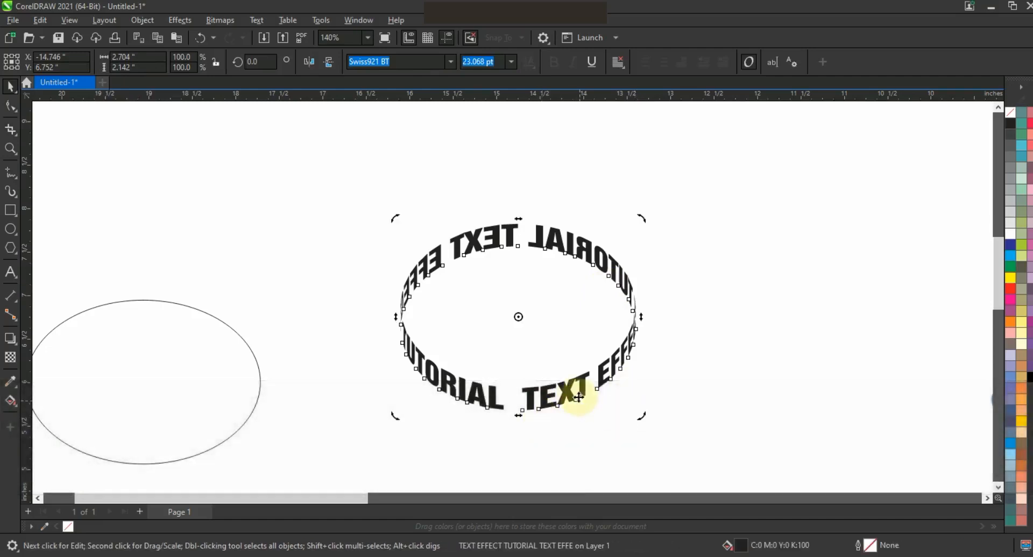
click(578, 397)
key(shift)
drag(519, 414, 518, 384)
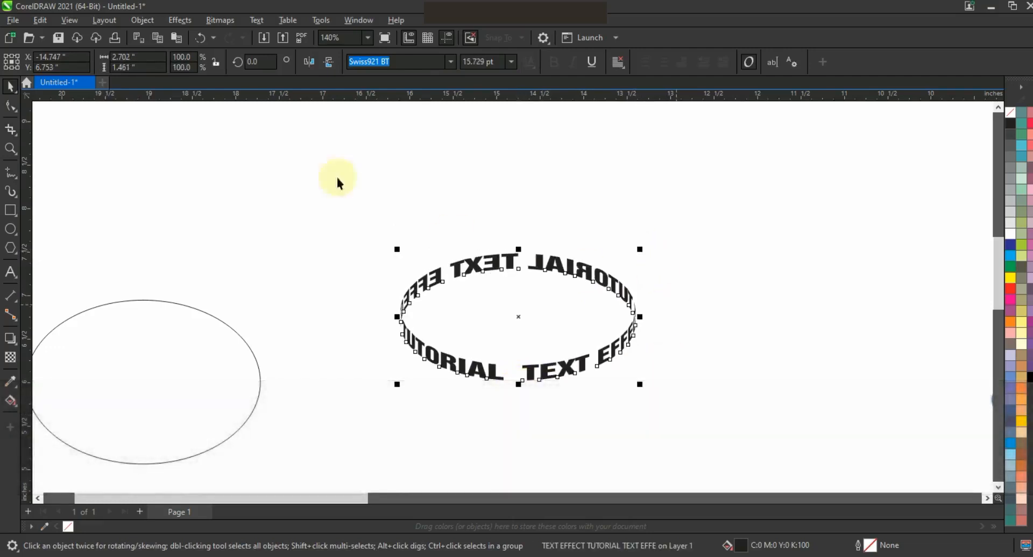
Break the text ring apart and group its front lower pieces and its back upper pieces as two separate groups
click(143, 20)
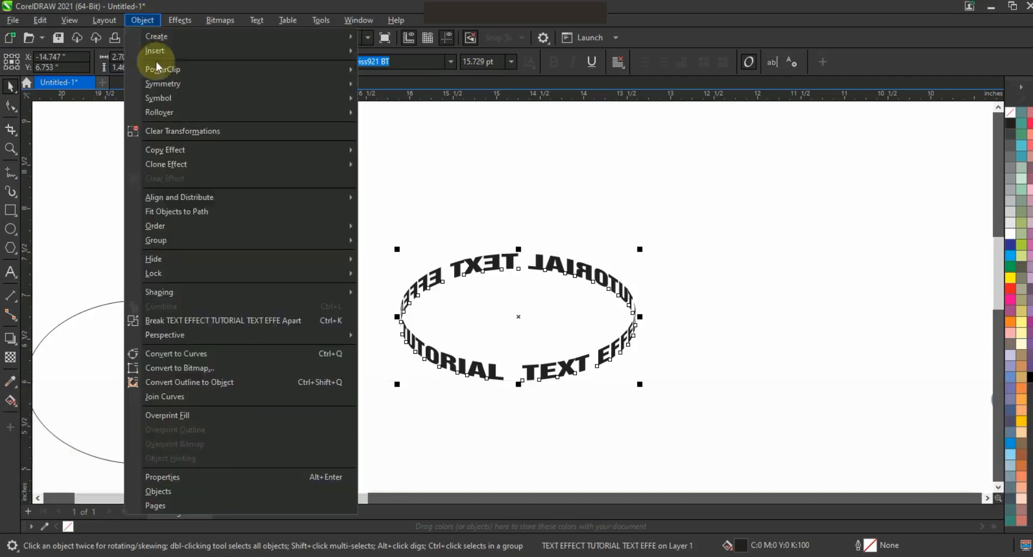
click(209, 322)
drag(663, 412, 361, 312)
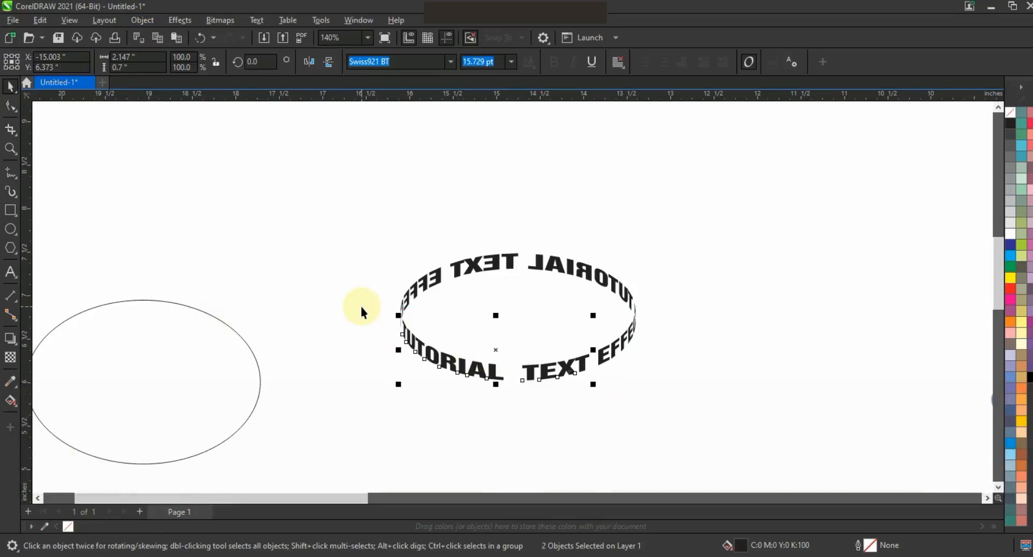
shift+click(616, 352)
key(Delete)
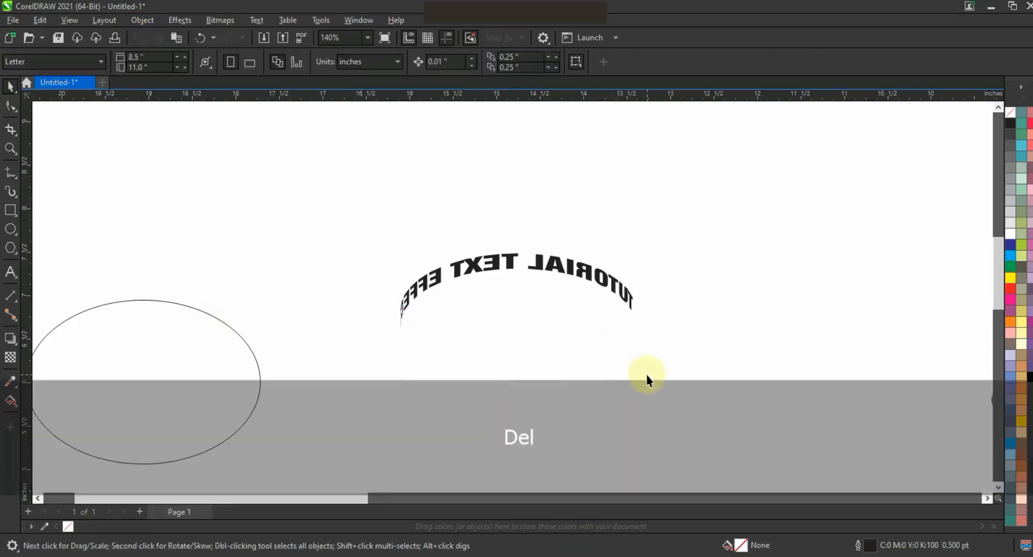
key(ctrl+z)
key(ctrl+g)
drag(715, 226, 341, 350)
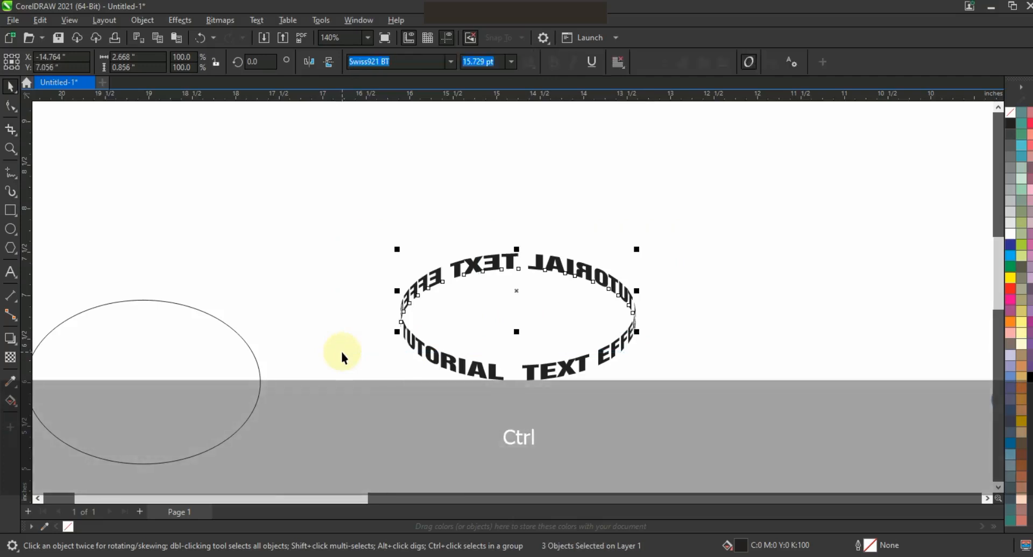
key(ctrl+g)
Place two smaller concentric copies of the text ring inside it, about 2.24 by 0.91 inches and 1.72 by 0.54 inches
shift+click(543, 371)
drag(645, 387, 617, 315)
drag(518, 270, 517, 278)
drag(619, 275, 593, 317)
right_click(607, 291)
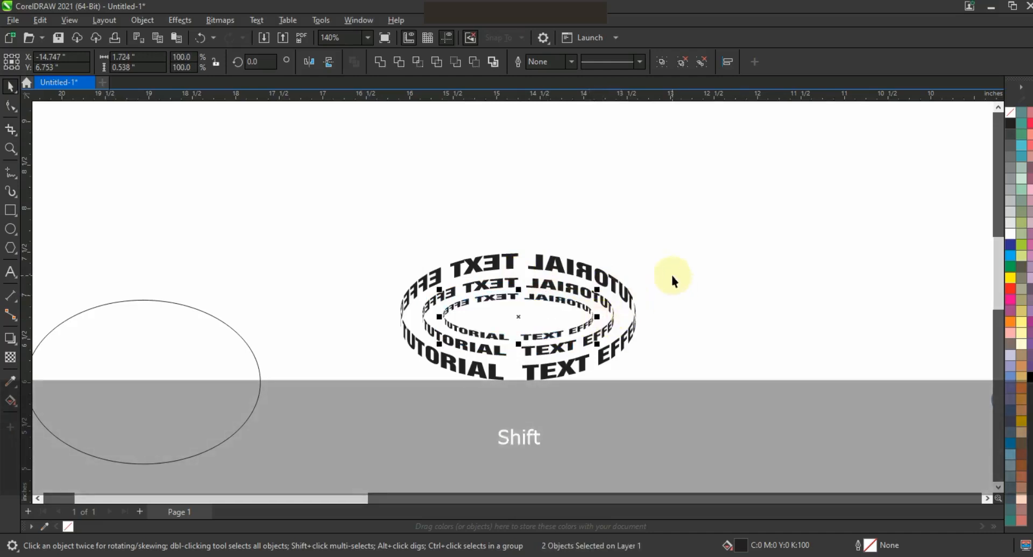
shift+click(613, 277)
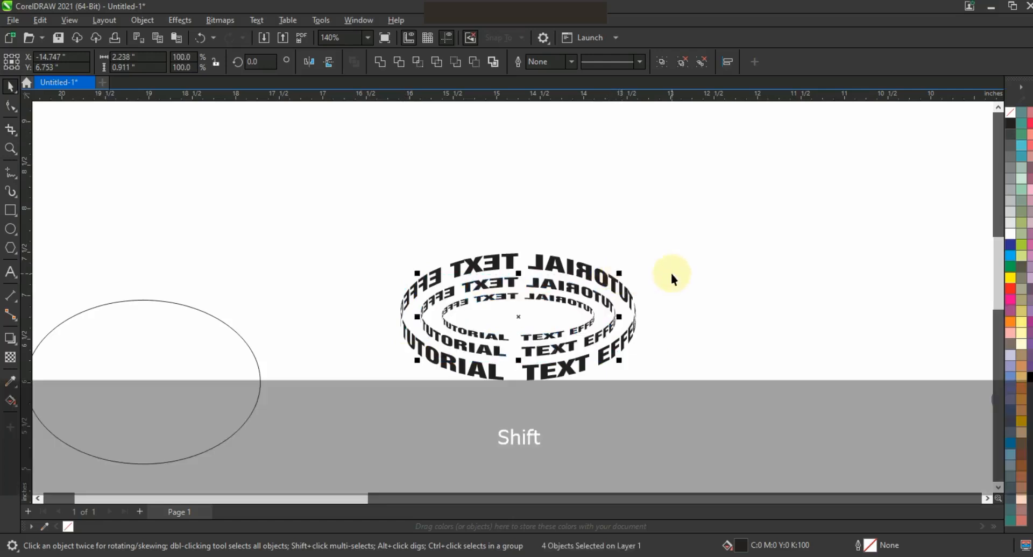
click(670, 274)
Draw a square about 6.42 inches wide around the dancer, fill it with C100 M100 Y100 K100 black, and send it to the back
drag(667, 225, 371, 334)
key(F3)
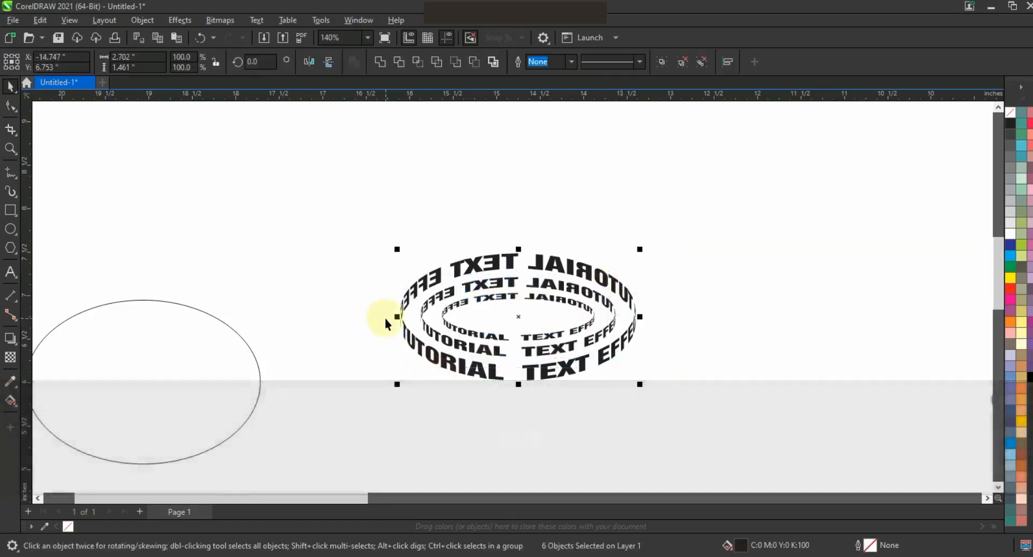
click(10, 210)
drag(598, 180, 751, 459)
key(space)
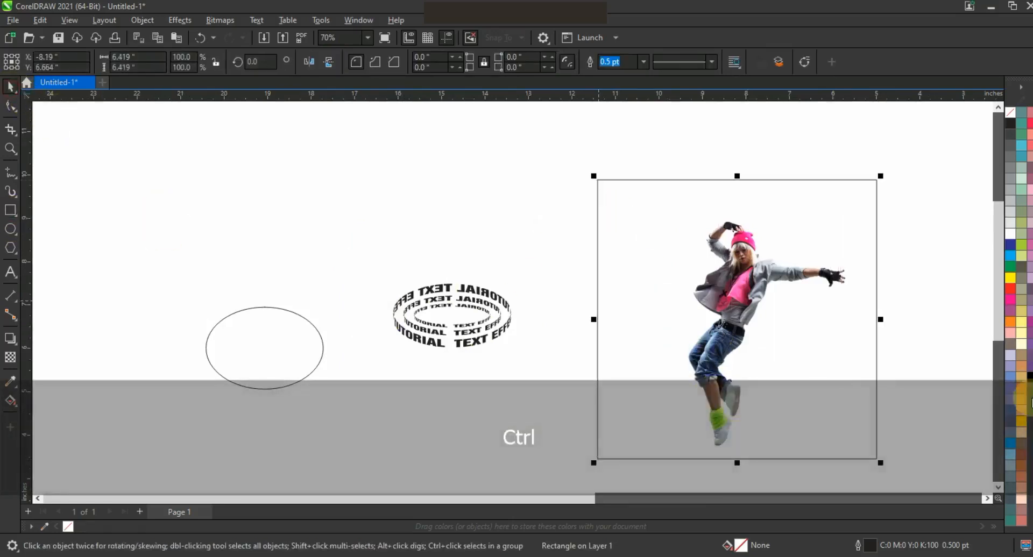
click(1028, 378)
key(shift+Page_Down)
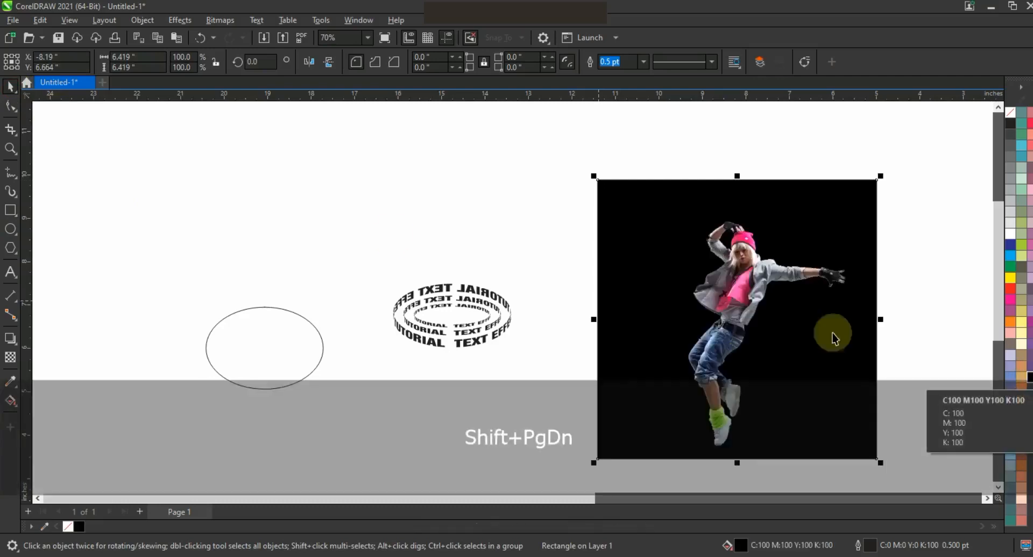
Fill all the text rings with orange, place them around the dancer's waist, and enlarge them to about 3.80 by 2.06 inches
drag(362, 225, 534, 388)
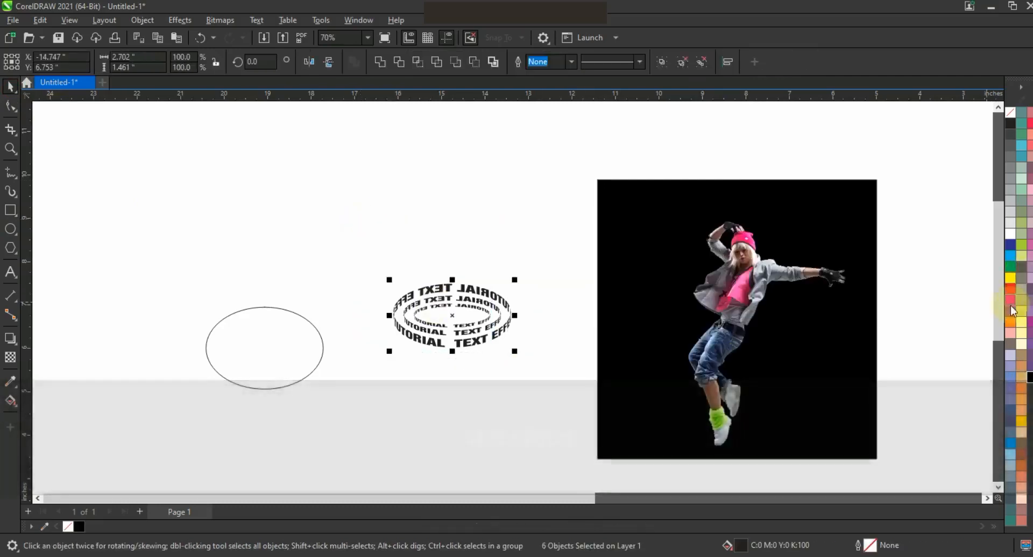
click(1011, 322)
drag(464, 341, 719, 358)
drag(772, 300, 821, 278)
key(shift+F2)
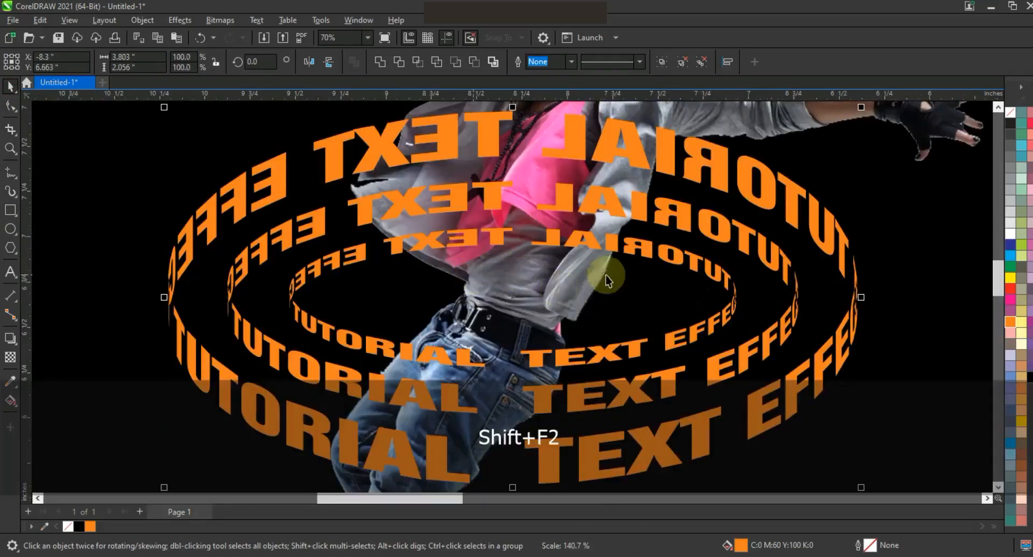
key(F3)
Tilt the text rings about 16 degrees clockwise and shift them slightly upward around the dancer's waist
click(640, 233)
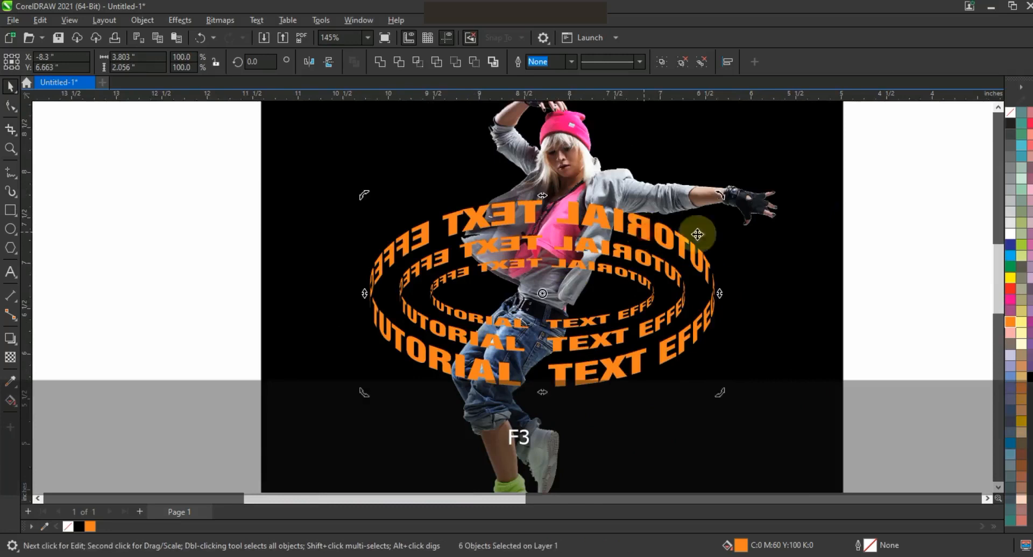
drag(724, 200, 714, 262)
click(650, 244)
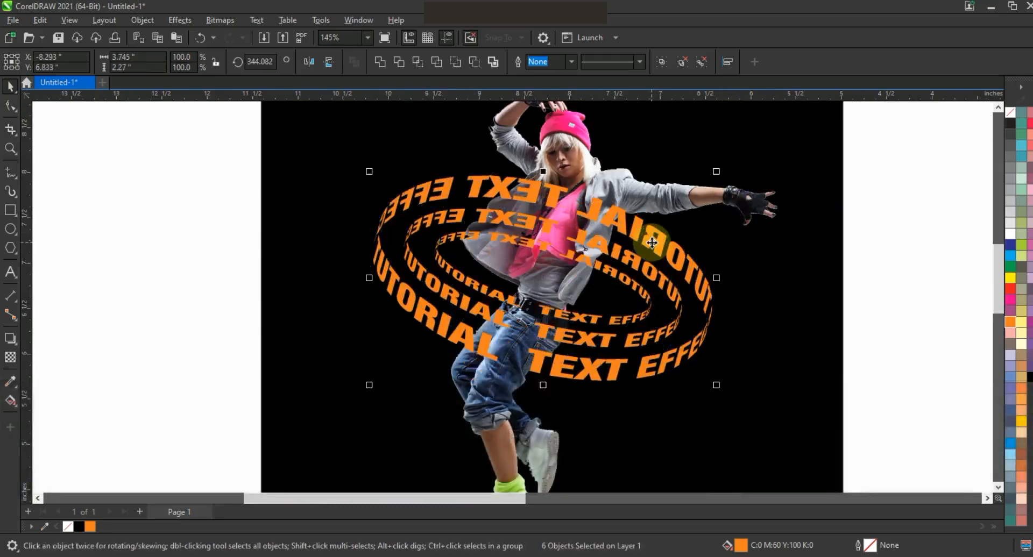
click(860, 272)
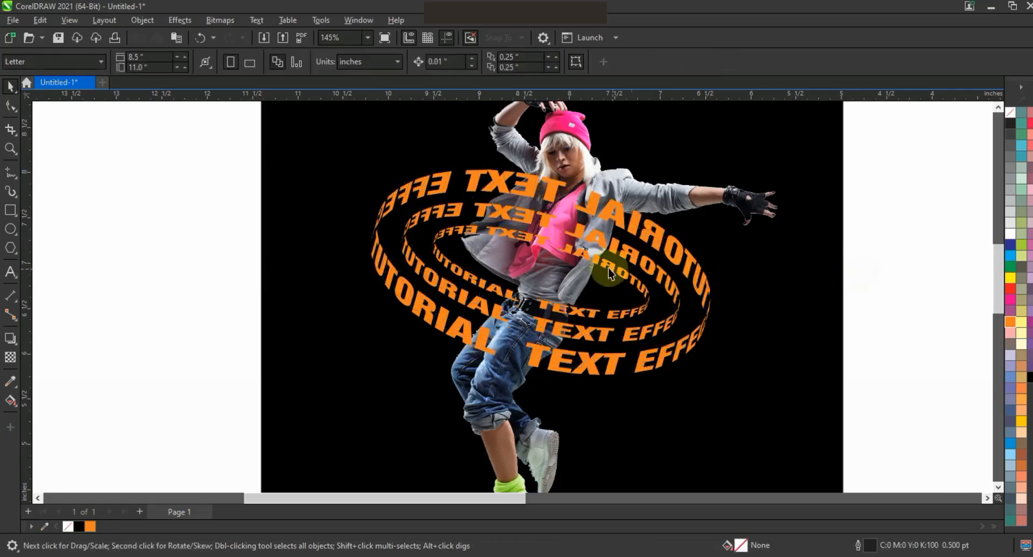
Place the back halves of the three text rings behind the dancer but in front of the black background
click(609, 273)
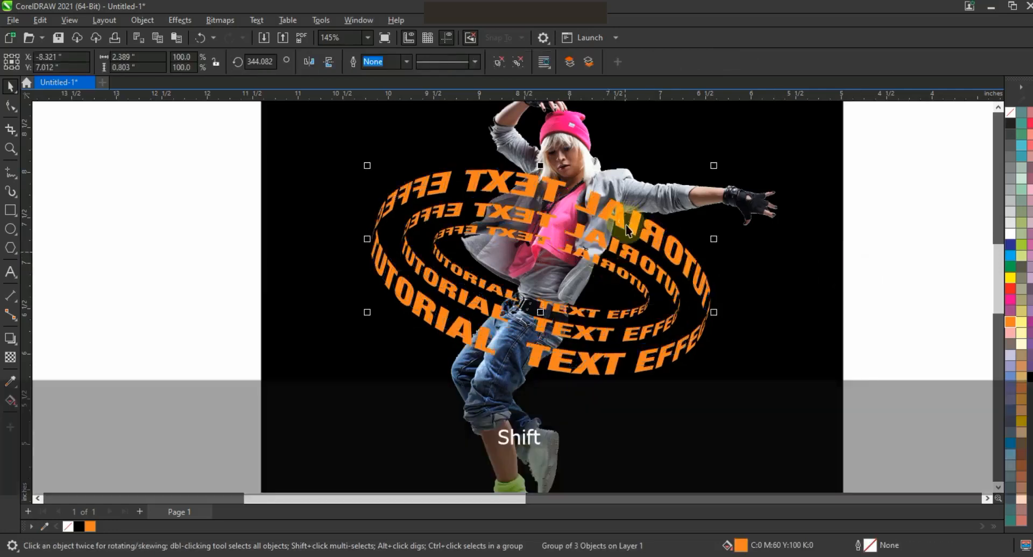
key(shift+Page_Down)
key(ctrl+Page_Up)
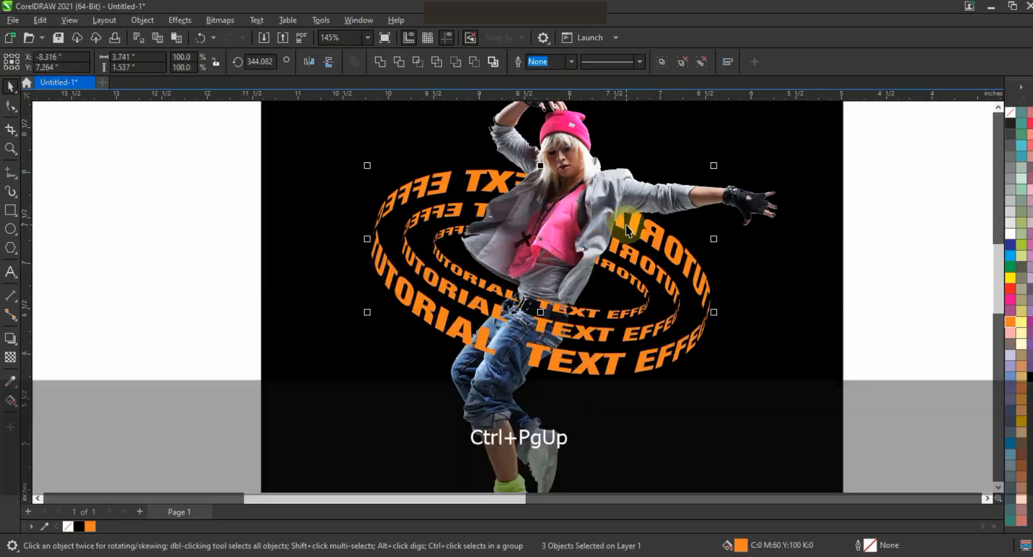
click(155, 253)
Recolour both halves of all three text rings lime green, C40 M0 Y100 K0
drag(168, 143, 744, 391)
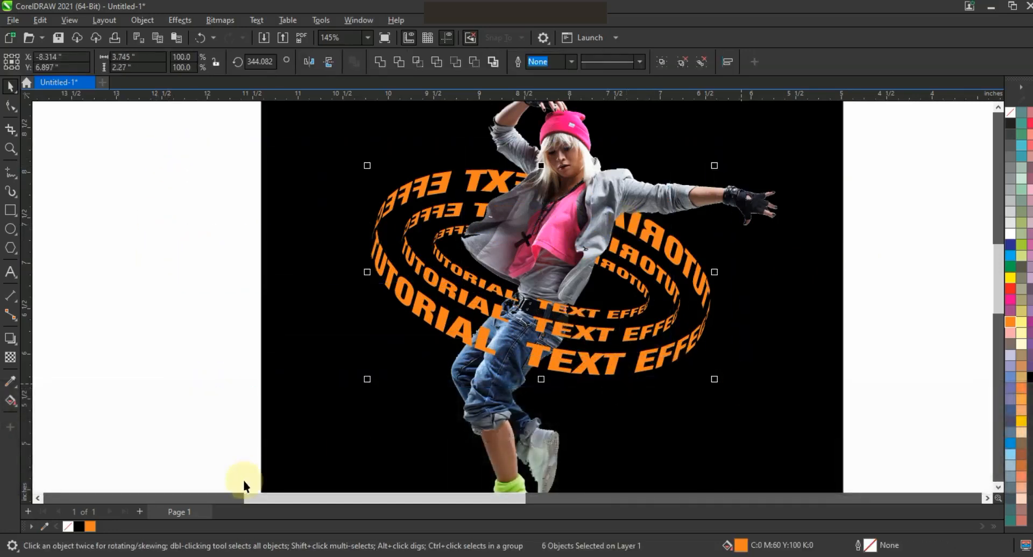
click(1021, 245)
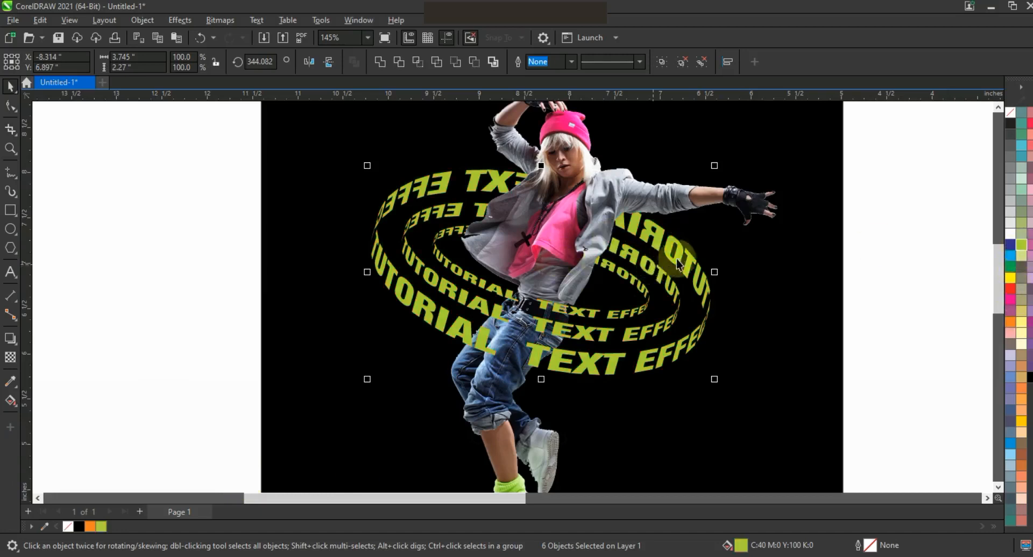
drag(542, 305, 536, 324)
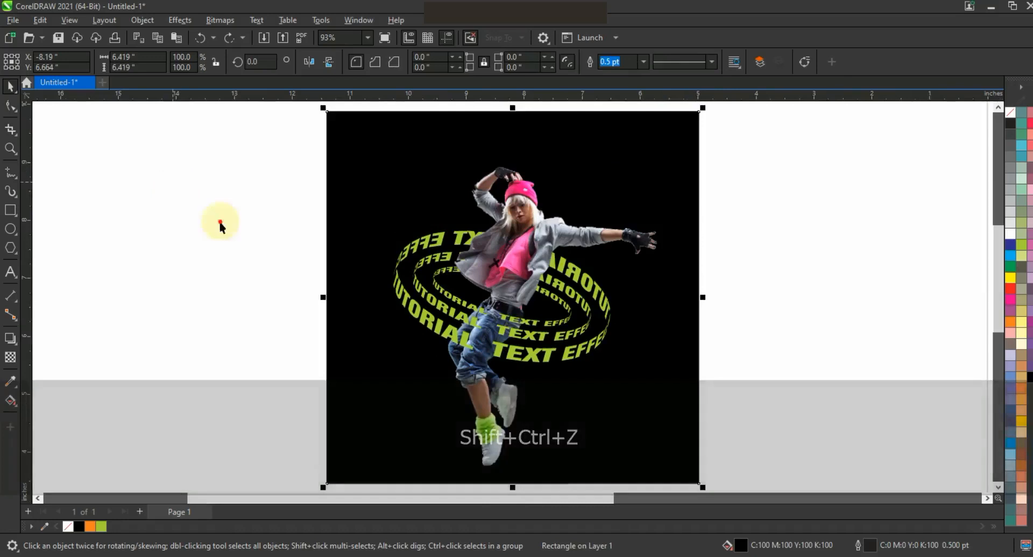
Duplicate the complete dancer design with its black background and place the copy edge to edge on the original's left
drag(177, 186, 639, 412)
key(F3)
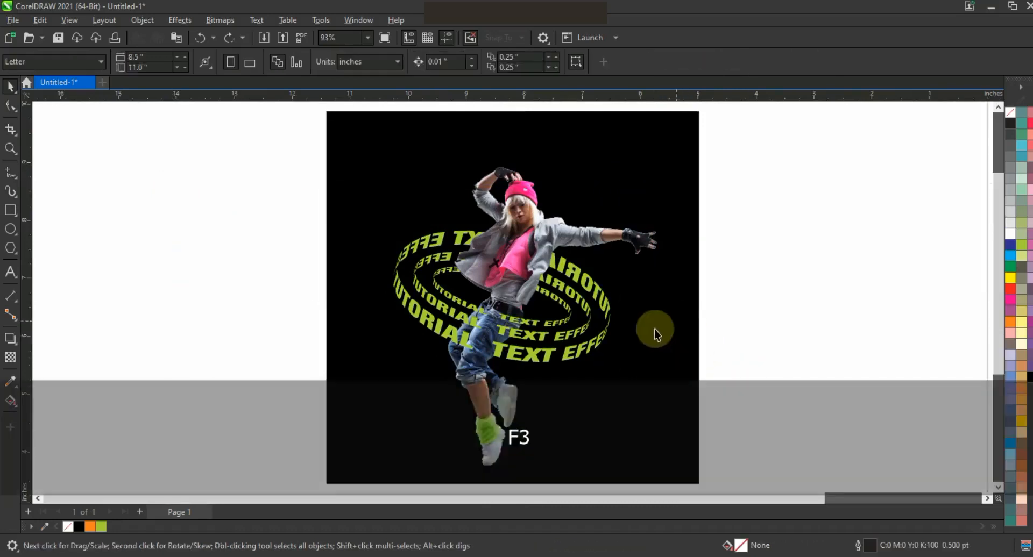
drag(618, 241, 434, 253)
right_click(433, 253)
key(shift+F2)
key(Escape)
Recolour the duplicated design's text rings orange and view both designs in a full-screen preview
drag(296, 205, 634, 393)
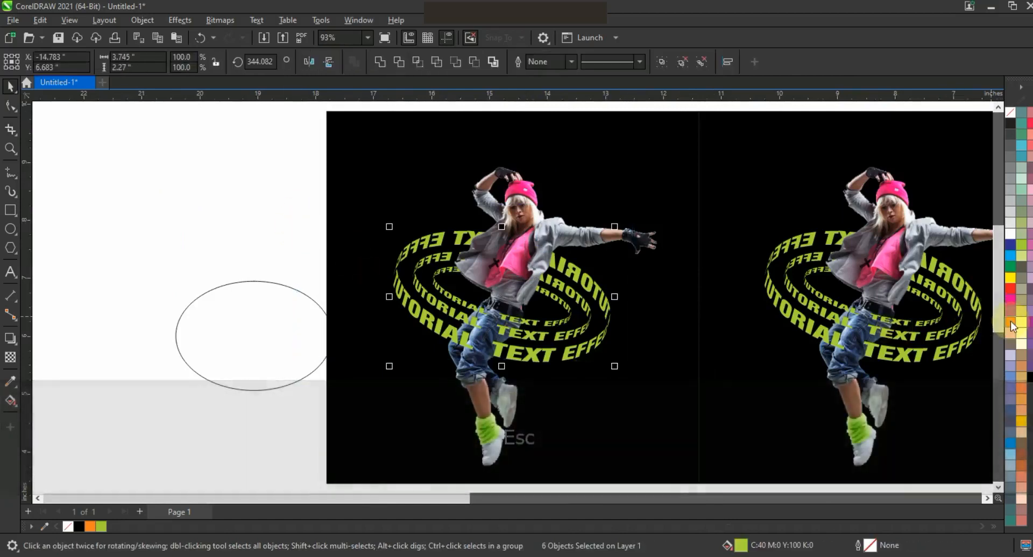
click(1010, 323)
click(144, 191)
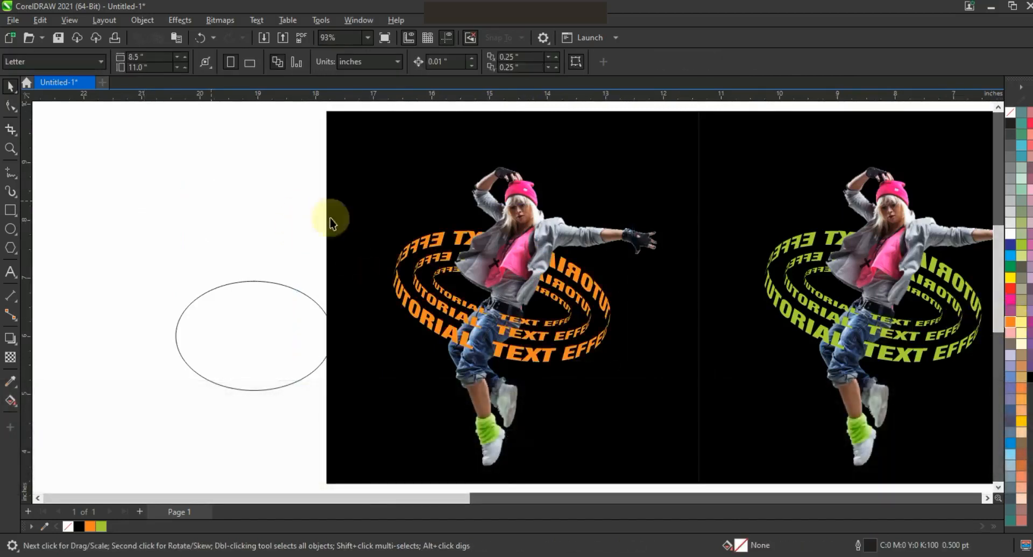
key(F4)
key(F9)
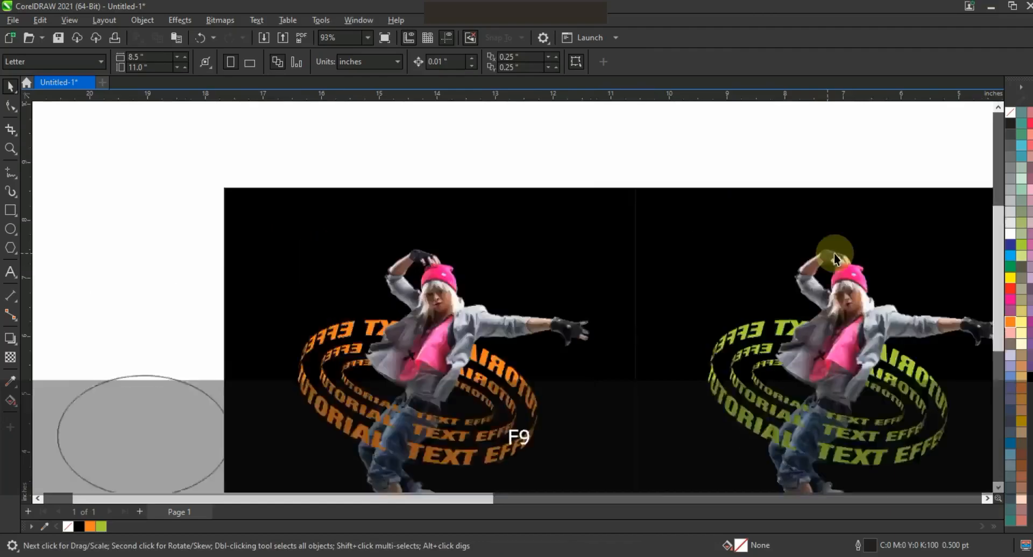